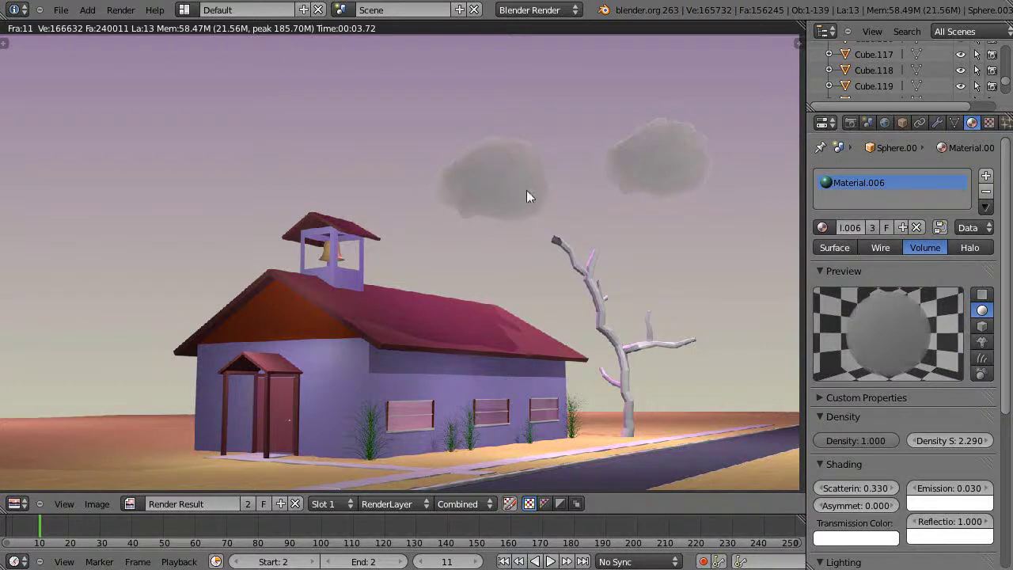
Sample the colour values of the rendered cloud in the Render Result.
{"action": "left_click_drag", "start_coordinate": [527, 190], "coordinate": [477, 228]}
{"action": "mouse_move", "coordinate": [477, 229]}
{"action": "middle_mouse_down"}
{"action": "mouse_move", "coordinate": [340, 324]}
{"action": "mouse_move", "coordinate": [520, 192]}
{"action": "mouse_move", "coordinate": [491, 244]}
{"action": "mouse_move", "coordinate": [488, 234]}
{"action": "middle_mouse_up"}
{"action": "scroll", "coordinate": [434, 336], "scroll_direction": "up", "scroll_amount": 3}
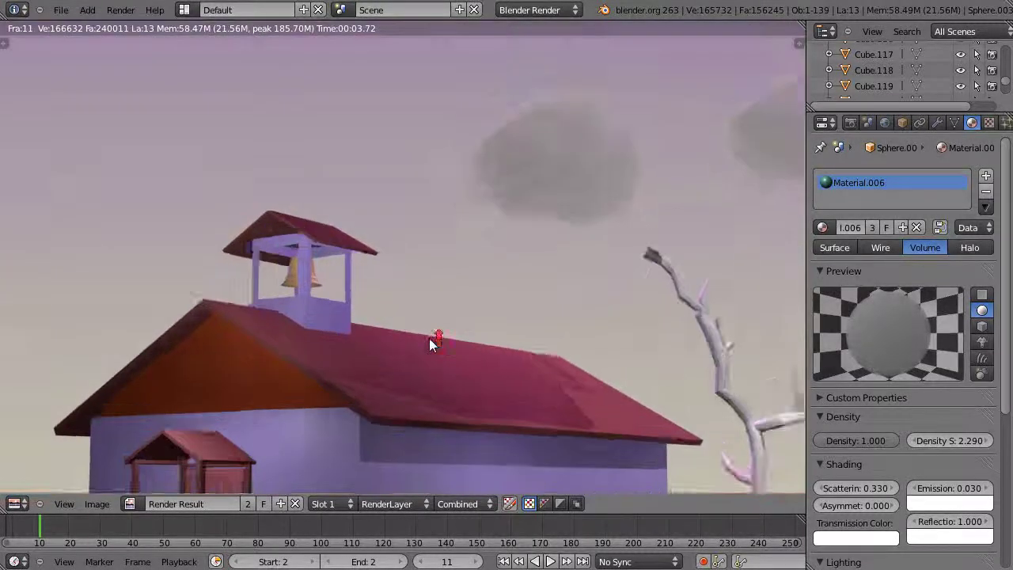
{"action": "scroll", "coordinate": [430, 348], "scroll_direction": "down", "scroll_amount": 3}
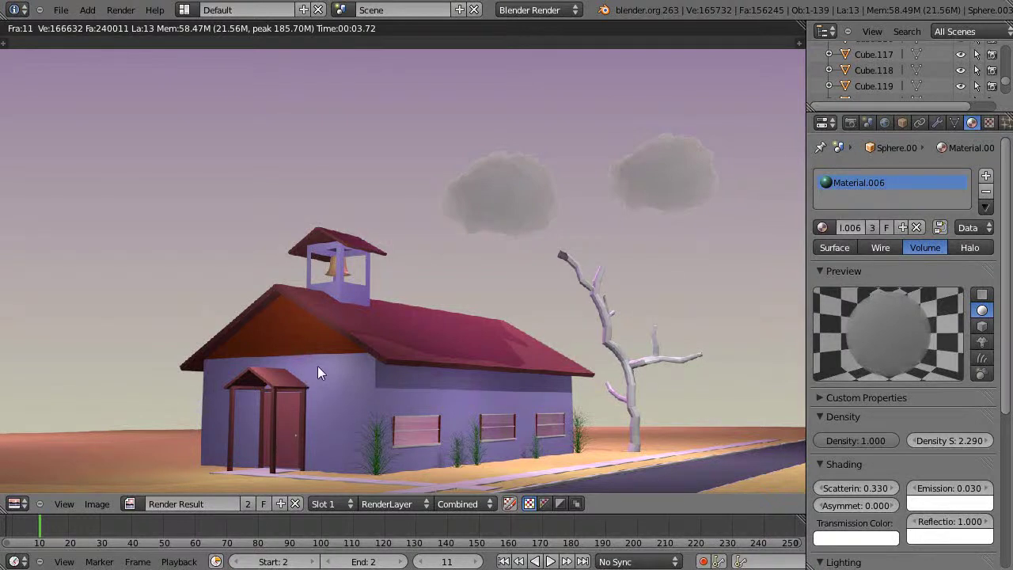
Close the render and zoom the camera view over the schoolhouse, tree and clouds.
{"action": "key", "text": "Escape"}
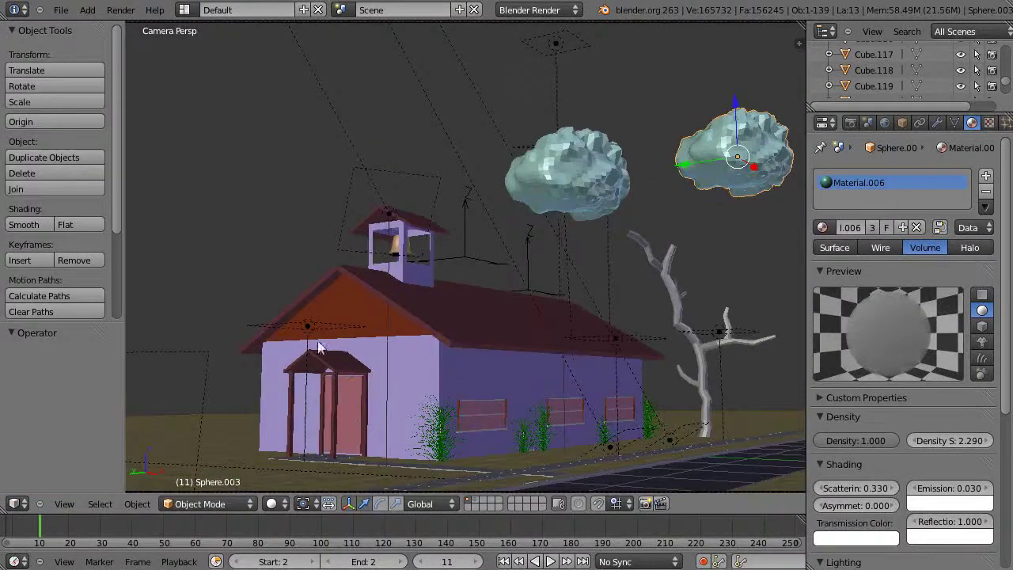
{"action": "scroll", "coordinate": [396, 301], "scroll_direction": "down", "scroll_amount": 1}
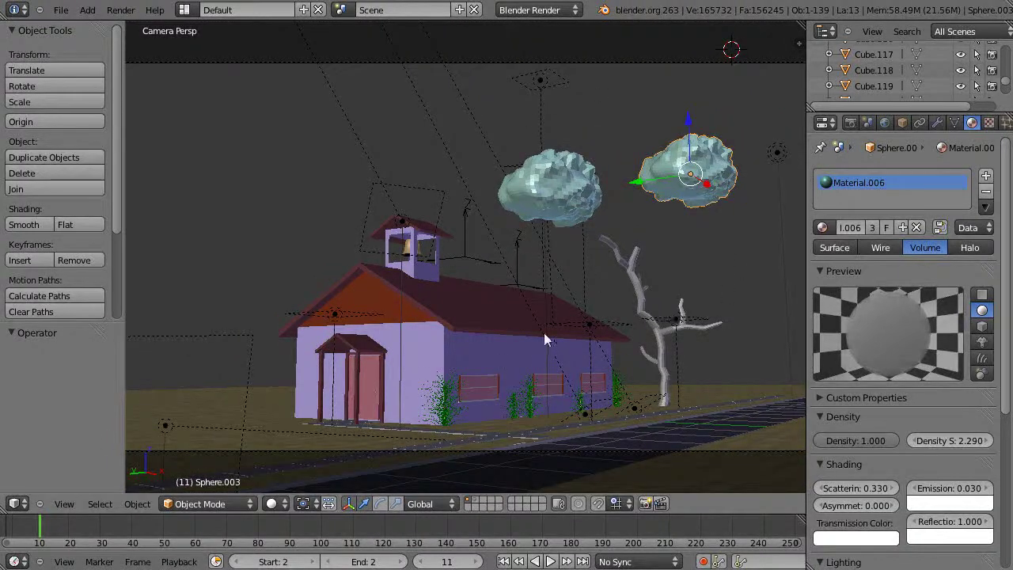
{"action": "scroll", "coordinate": [543, 319], "scroll_direction": "down", "scroll_amount": 3}
{"action": "scroll", "coordinate": [532, 316], "scroll_direction": "up", "scroll_amount": 5}
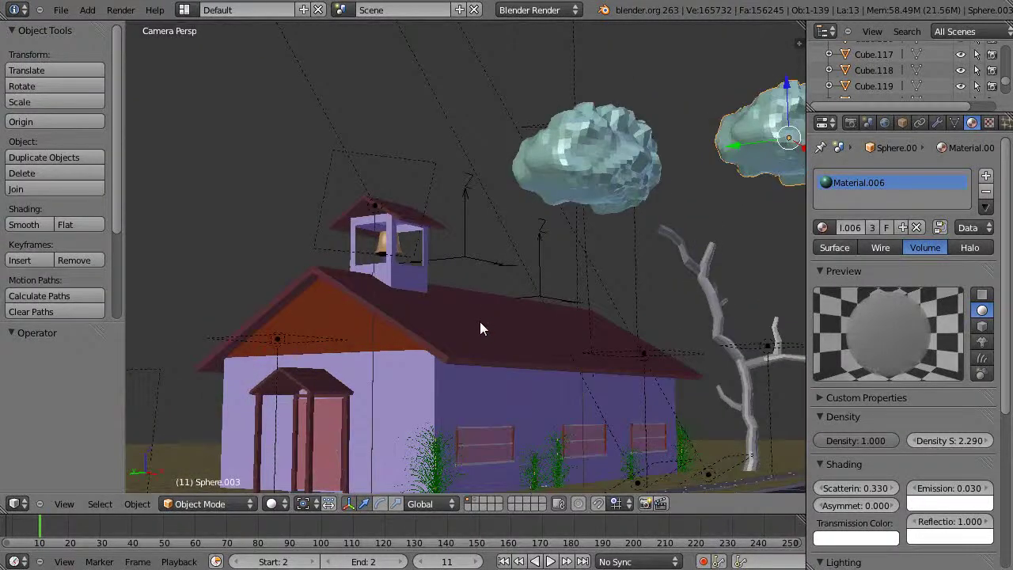
{"action": "scroll", "coordinate": [480, 325], "scroll_direction": "down", "scroll_amount": 1}
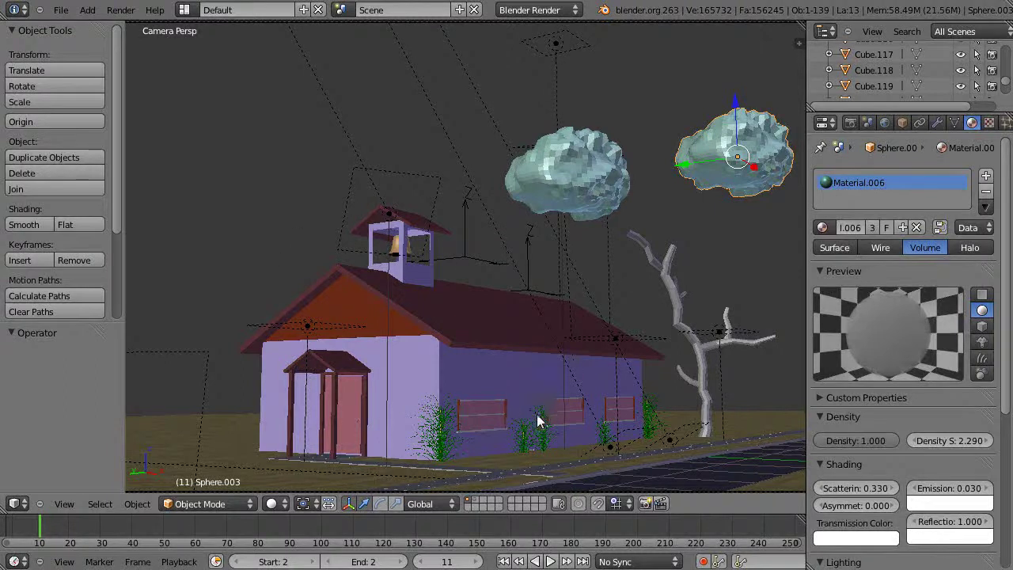
Select the left cloud Sphere and frame it in the view.
{"action": "right_click", "coordinate": [573, 187]}
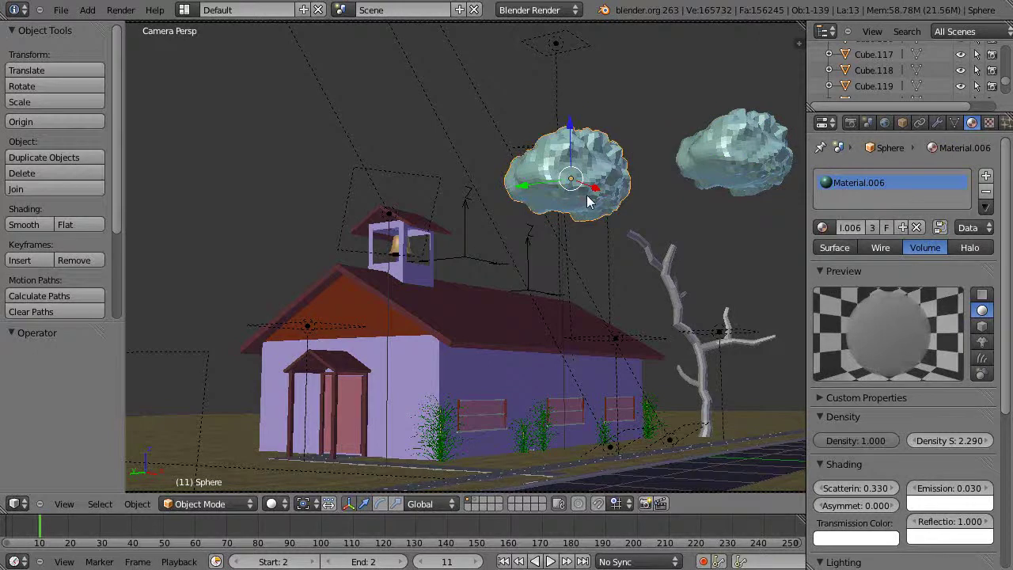
{"action": "middle_click_drag", "start_coordinate": [590, 202], "coordinate": [633, 349], "text": "shift"}
{"action": "scroll", "coordinate": [487, 261], "scroll_direction": "up", "scroll_amount": 5}
{"action": "scroll", "coordinate": [484, 318], "scroll_direction": "down", "scroll_amount": 6}
{"action": "key", "text": "KP_Decimal"}
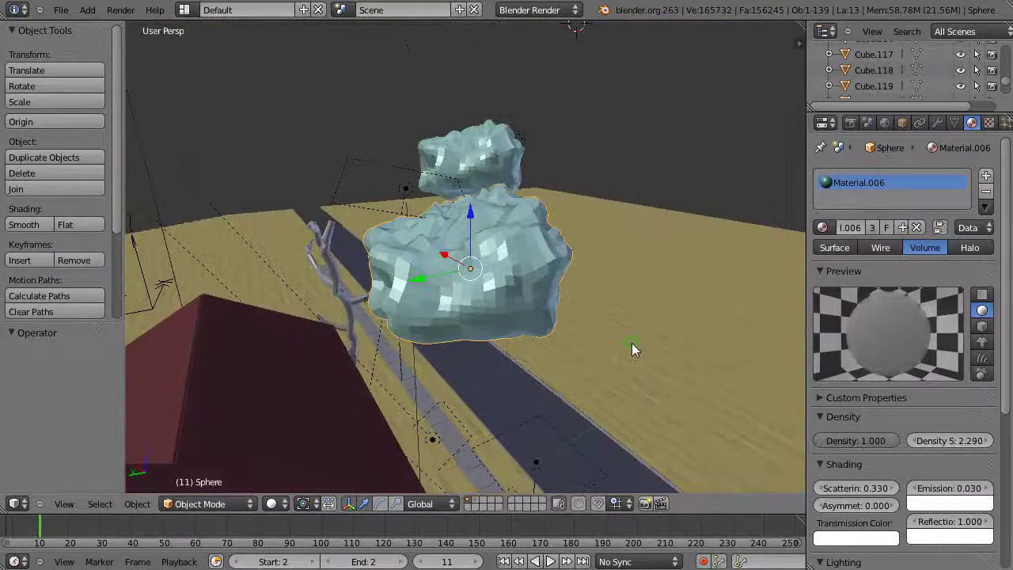
Orbit around the selected cloud to a higher oblique close-up view.
{"action": "scroll", "coordinate": [631, 349], "scroll_direction": "up", "scroll_amount": 3}
{"action": "middle_click_drag", "start_coordinate": [475, 337], "coordinate": [530, 420]}
{"action": "scroll", "coordinate": [532, 319], "scroll_direction": "up", "scroll_amount": 3}
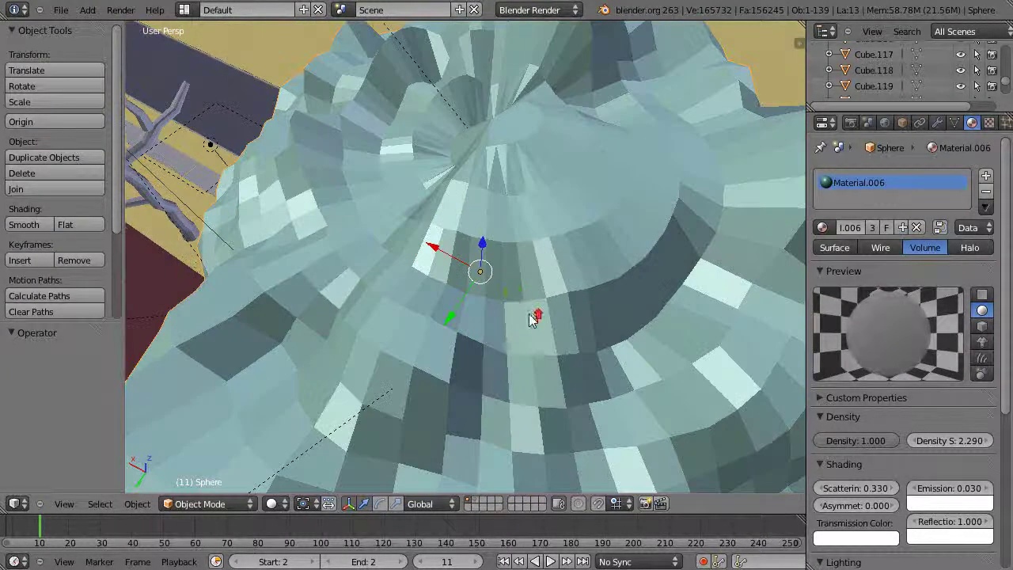
{"action": "middle_click_drag", "start_coordinate": [532, 319], "coordinate": [506, 336]}
{"action": "scroll", "coordinate": [503, 336], "scroll_direction": "down", "scroll_amount": 3}
{"action": "scroll", "coordinate": [504, 328], "scroll_direction": "up", "scroll_amount": 3}
{"action": "scroll", "coordinate": [510, 362], "scroll_direction": "down", "scroll_amount": 3}
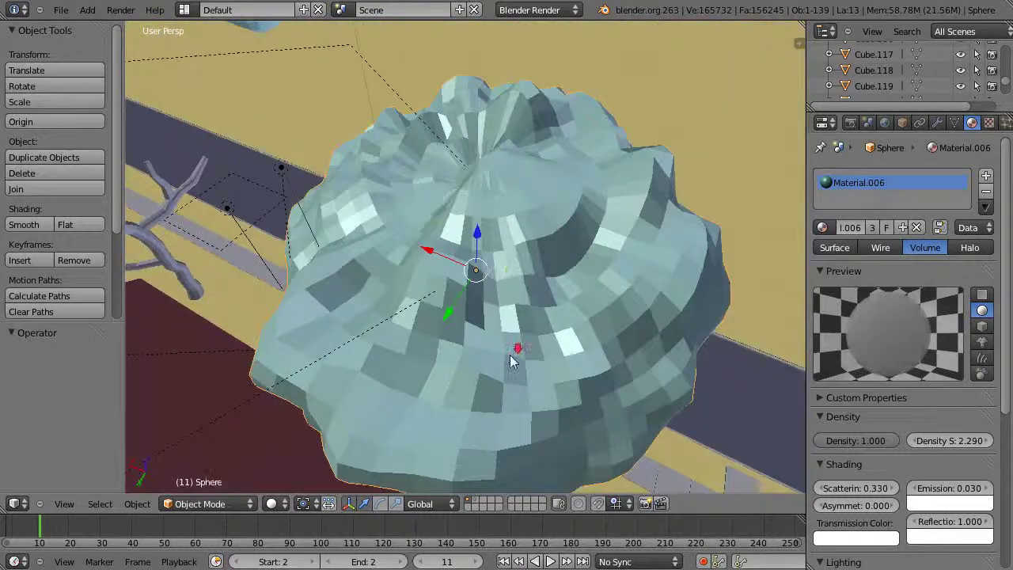
{"action": "scroll", "coordinate": [510, 362], "scroll_direction": "down", "scroll_amount": 3}
{"action": "middle_click_drag", "start_coordinate": [515, 377], "coordinate": [702, 253]}
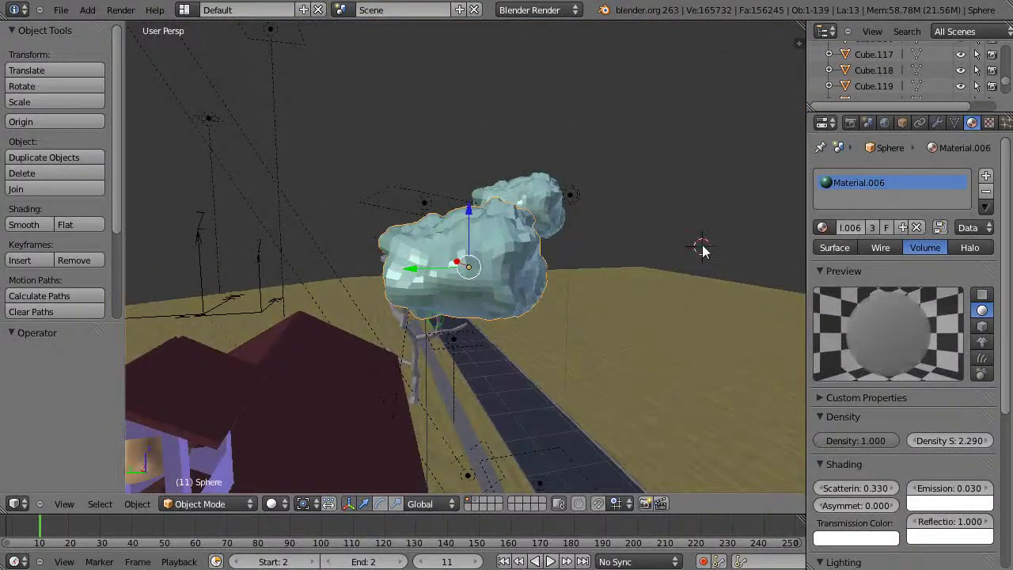
Add a new cube mesh to the scene.
{"action": "key", "text": "shift+a"}
{"action": "mouse_move", "coordinate": [716, 242]}
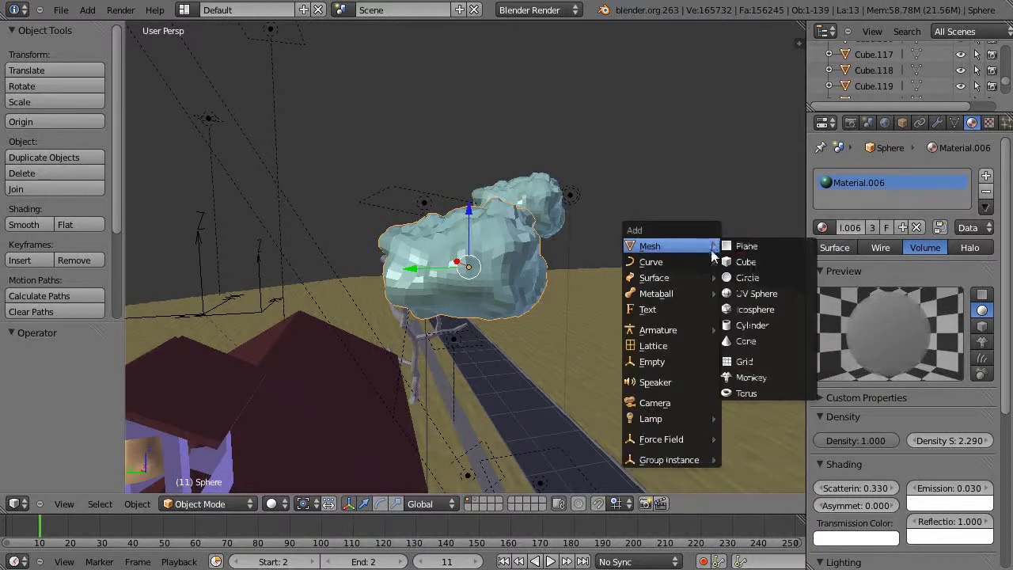
{"action": "left_click", "coordinate": [741, 261]}
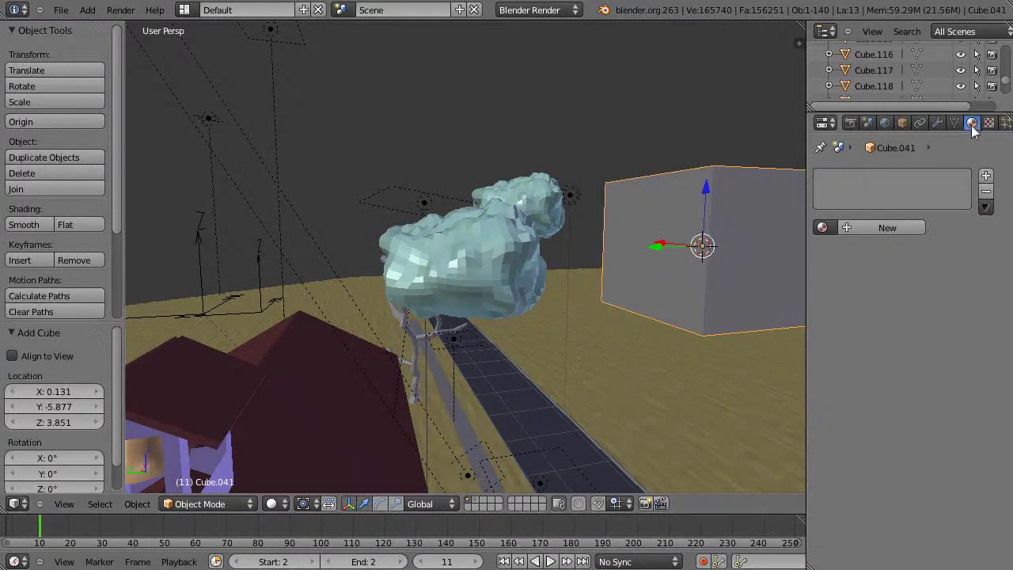
Give Cube.041 a Multiresolution modifier subdivided to level 2, rounding it into a sphere.
{"action": "left_click", "coordinate": [933, 123]}
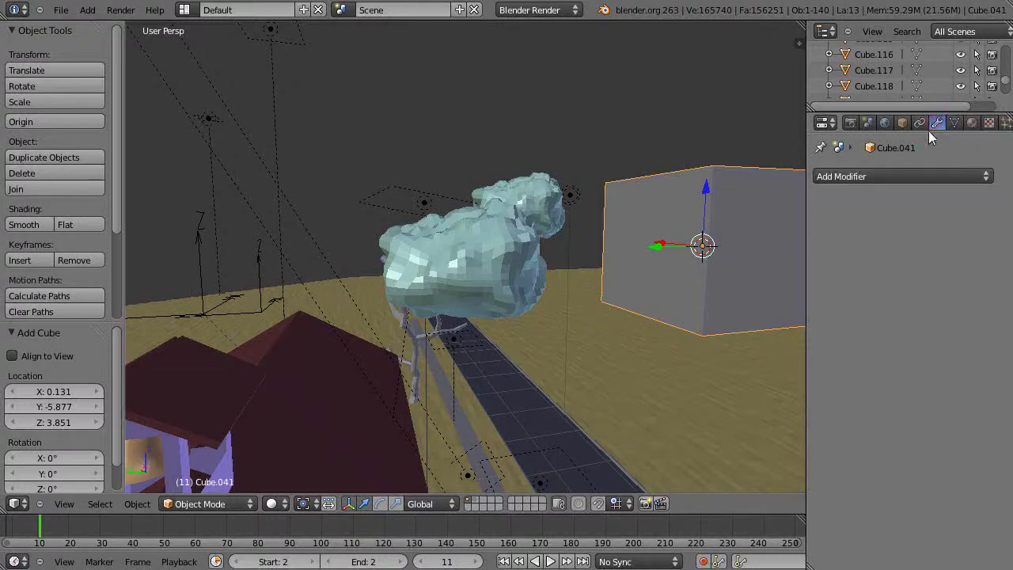
{"action": "left_click", "coordinate": [888, 175]}
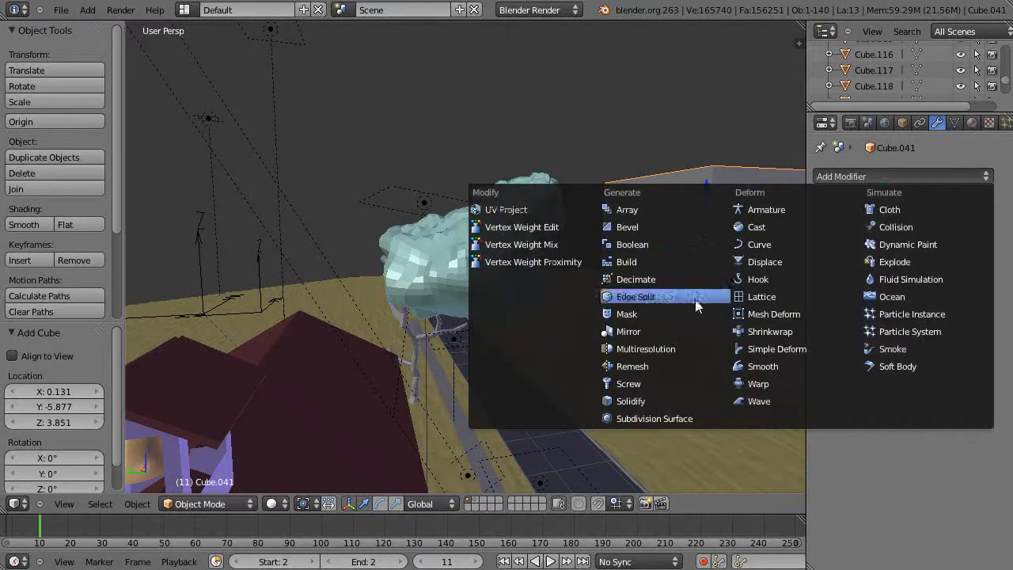
{"action": "left_click", "coordinate": [644, 349]}
{"action": "left_click", "coordinate": [957, 268]}
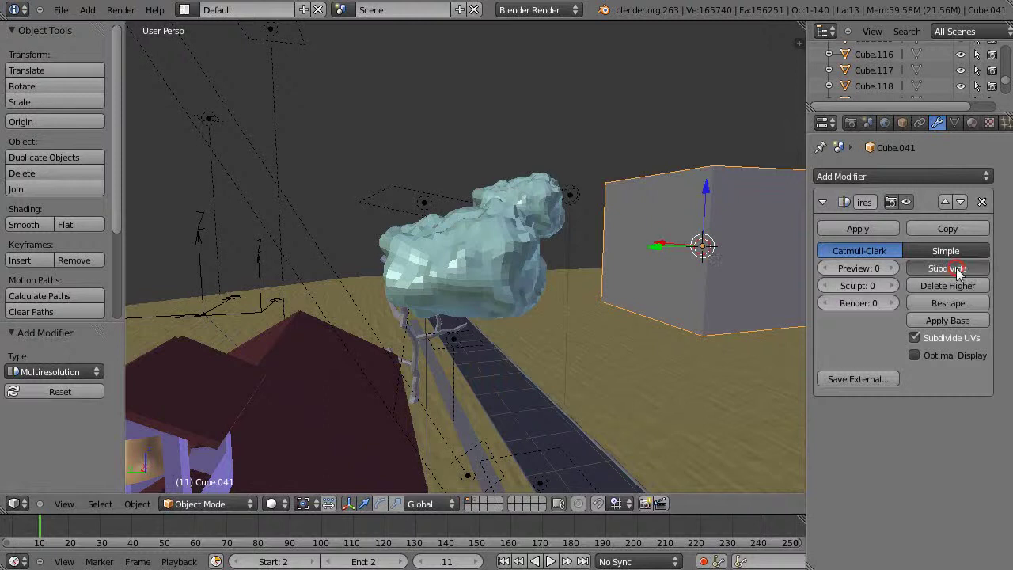
{"action": "left_click", "coordinate": [956, 267]}
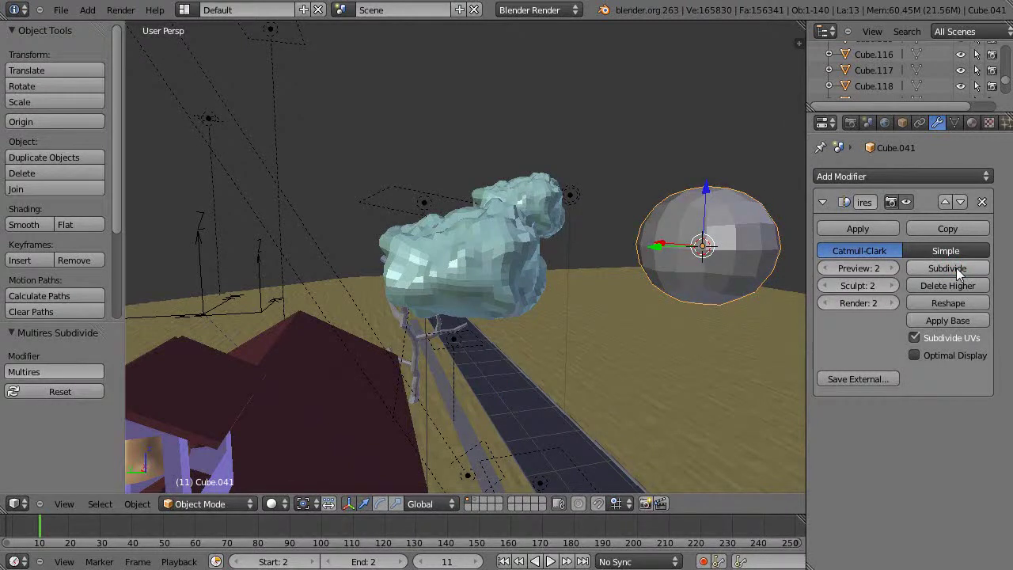
{"action": "middle_click_drag", "start_coordinate": [692, 275], "coordinate": [722, 301]}
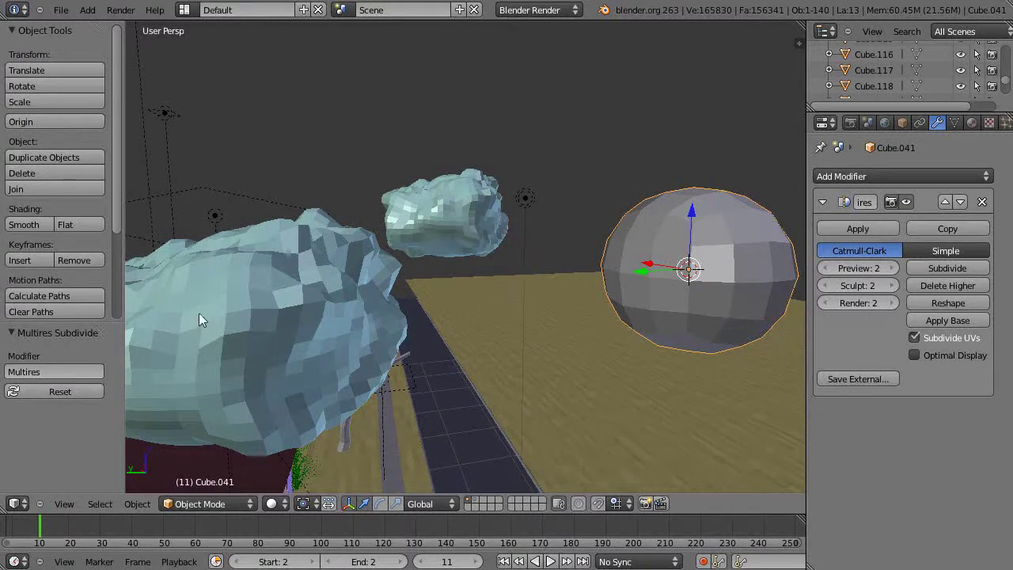
Delete the Cube.041 test sphere from the scene.
{"action": "key", "text": "x"}
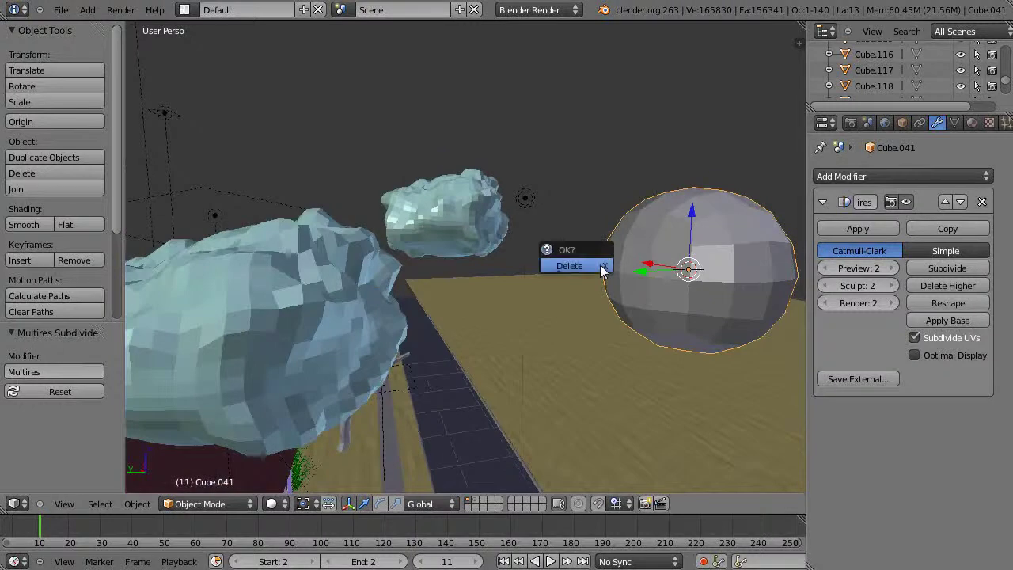
{"action": "left_click", "coordinate": [570, 266]}
{"action": "middle_click_drag", "start_coordinate": [288, 277], "coordinate": [426, 351]}
{"action": "scroll", "coordinate": [348, 405], "scroll_direction": "up", "scroll_amount": 2}
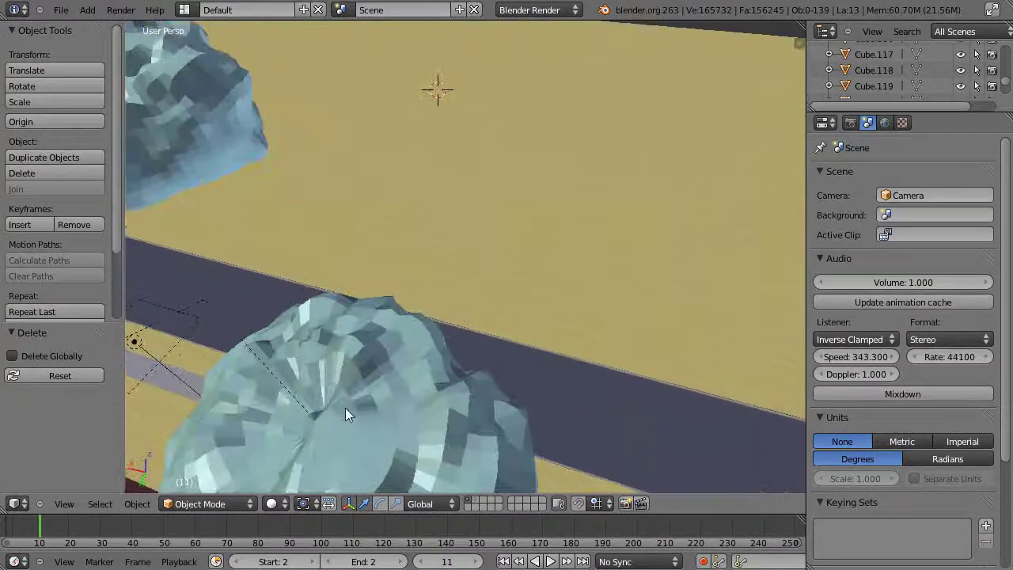
{"action": "scroll", "coordinate": [348, 412], "scroll_direction": "down", "scroll_amount": 6}
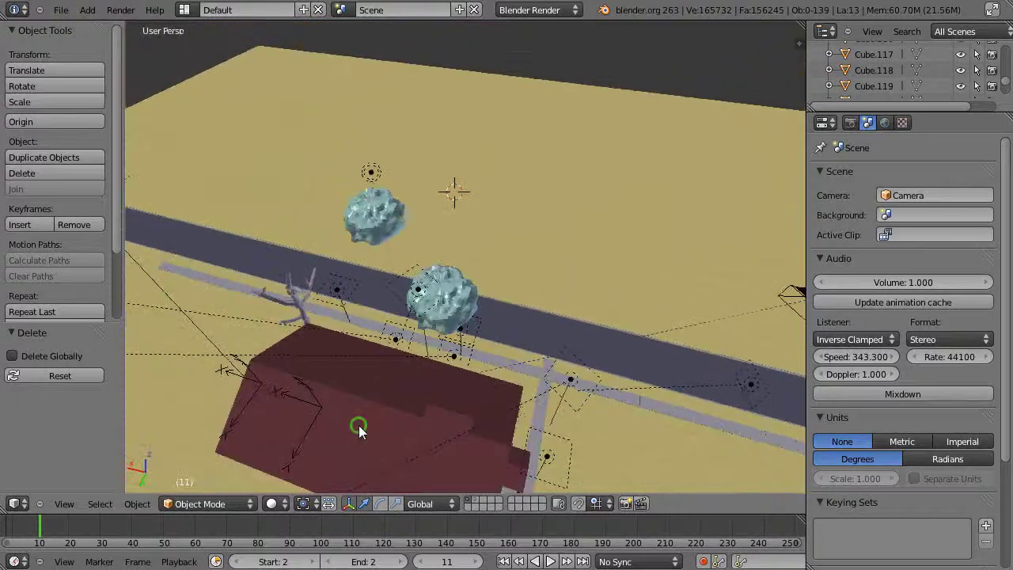
Orbit and zoom to a low view of the schoolhouse showing more of the road.
{"action": "middle_click_drag", "start_coordinate": [359, 425], "coordinate": [270, 349]}
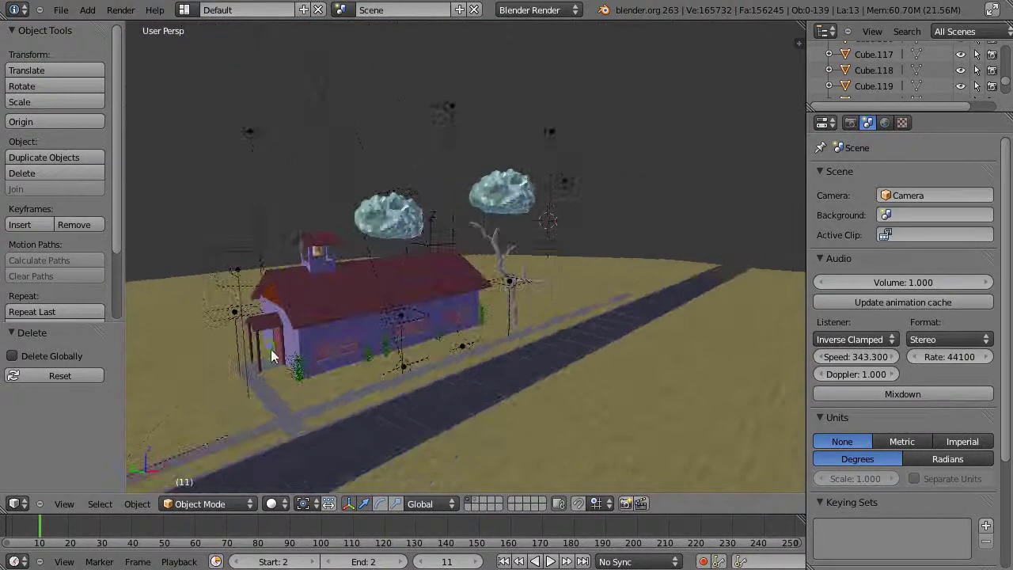
{"action": "scroll", "coordinate": [476, 323], "scroll_direction": "up", "scroll_amount": 5}
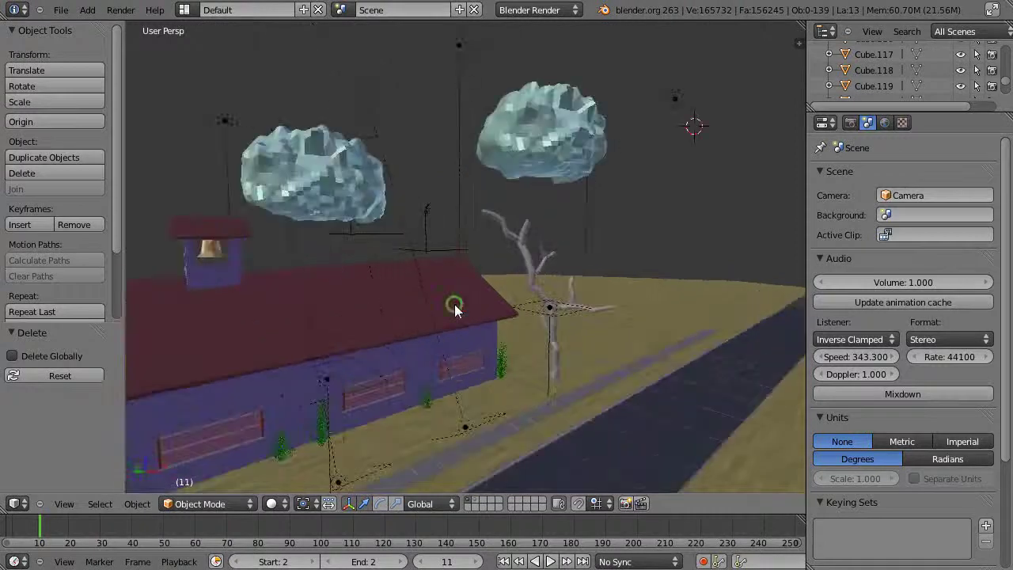
{"action": "middle_click_drag", "start_coordinate": [511, 317], "coordinate": [595, 182]}
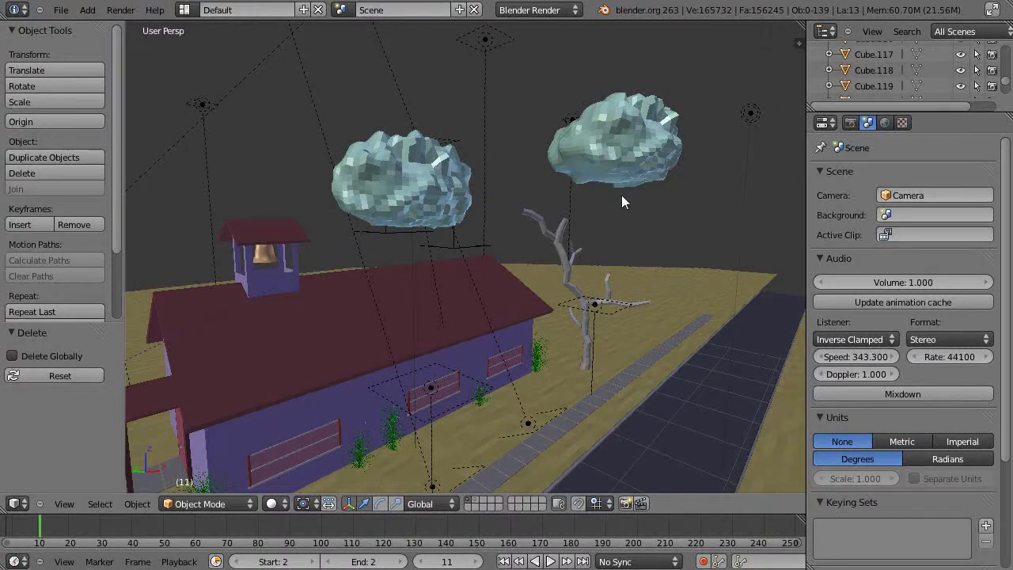
{"action": "scroll", "coordinate": [618, 201], "scroll_direction": "down", "scroll_amount": 2}
{"action": "scroll", "coordinate": [621, 208], "scroll_direction": "up", "scroll_amount": 4}
{"action": "scroll", "coordinate": [618, 211], "scroll_direction": "down", "scroll_amount": 3}
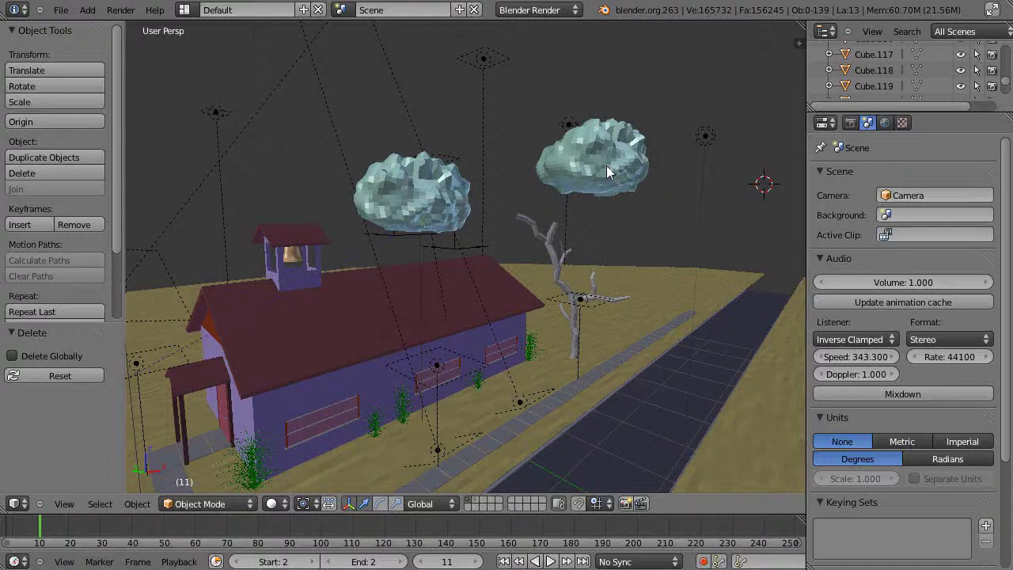
Render the scene with F12, inspect the result, and return to the 3D viewport.
{"action": "key", "text": "F12"}
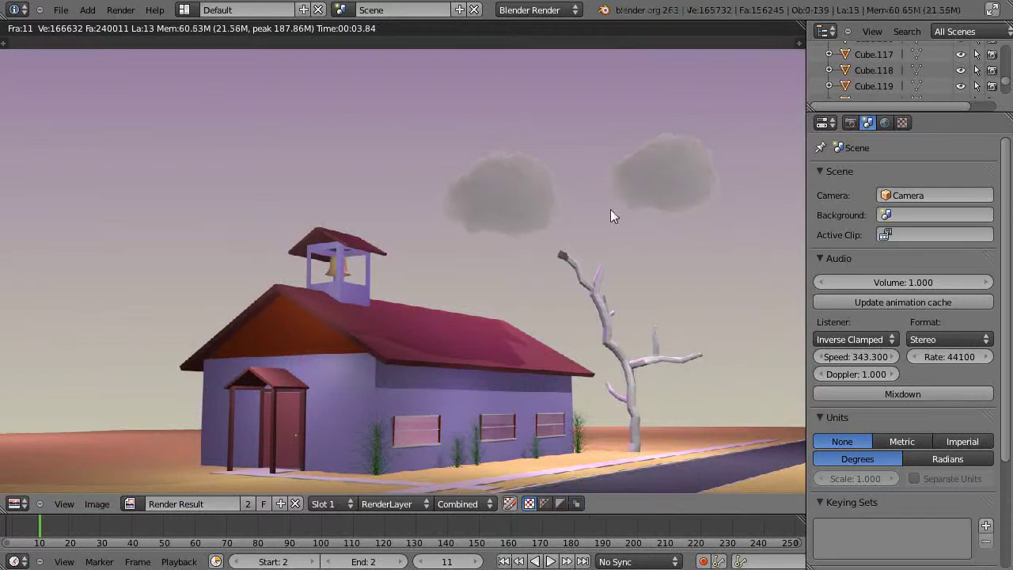
{"action": "scroll", "coordinate": [459, 288], "scroll_direction": "up", "scroll_amount": 5}
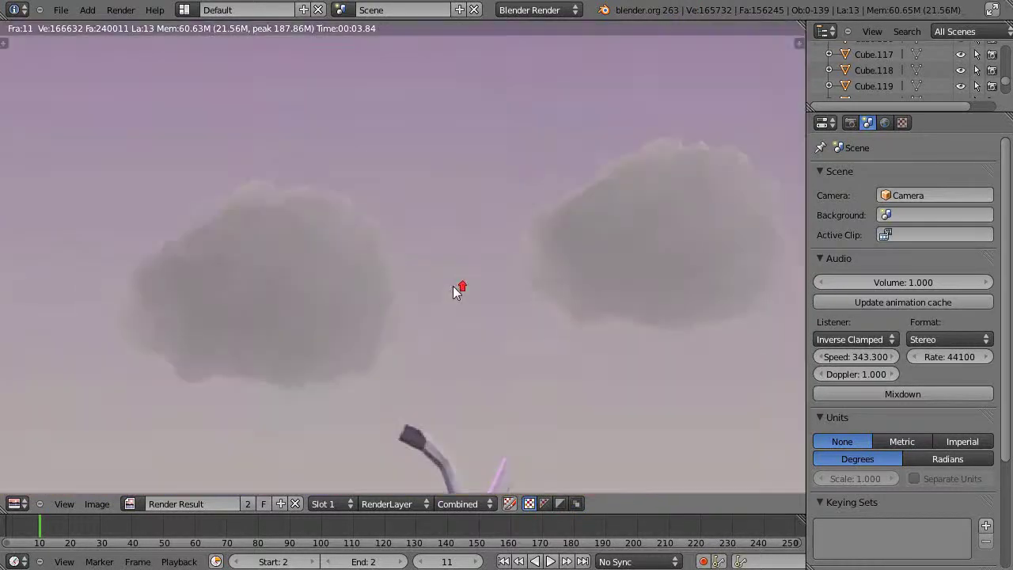
{"action": "scroll", "coordinate": [406, 299], "scroll_direction": "down", "scroll_amount": 3}
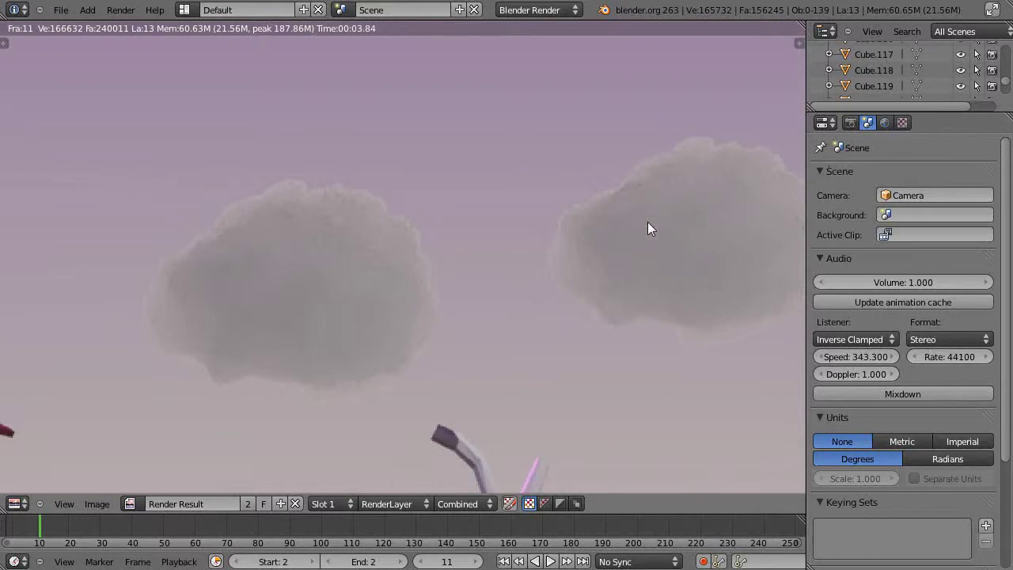
{"action": "key", "text": "Escape"}
Select the right cloud and toggle its material from Volume to Surface and back to Volume.
{"action": "right_click", "coordinate": [593, 146]}
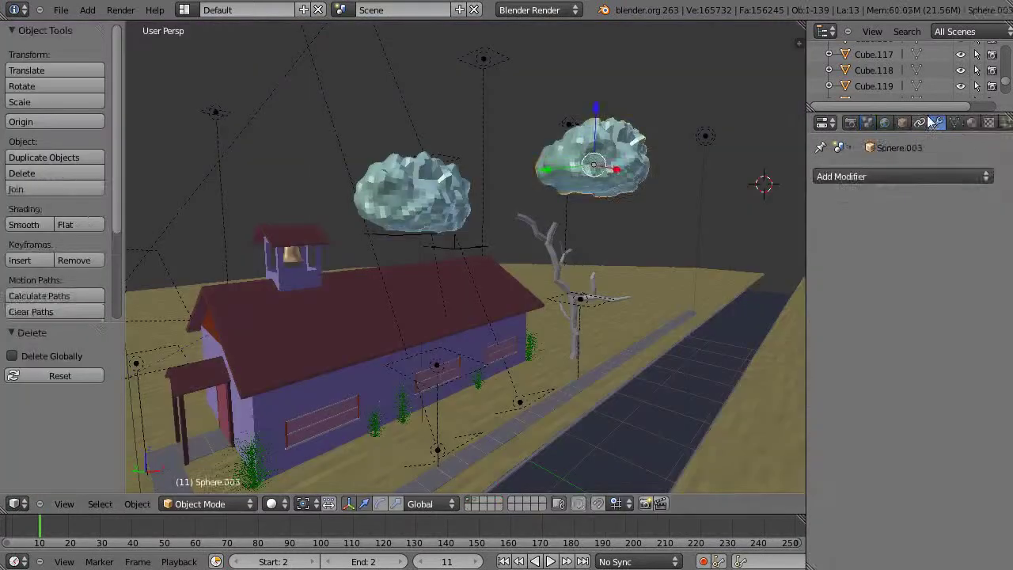
{"action": "left_click", "coordinate": [972, 122]}
{"action": "left_click", "coordinate": [835, 248]}
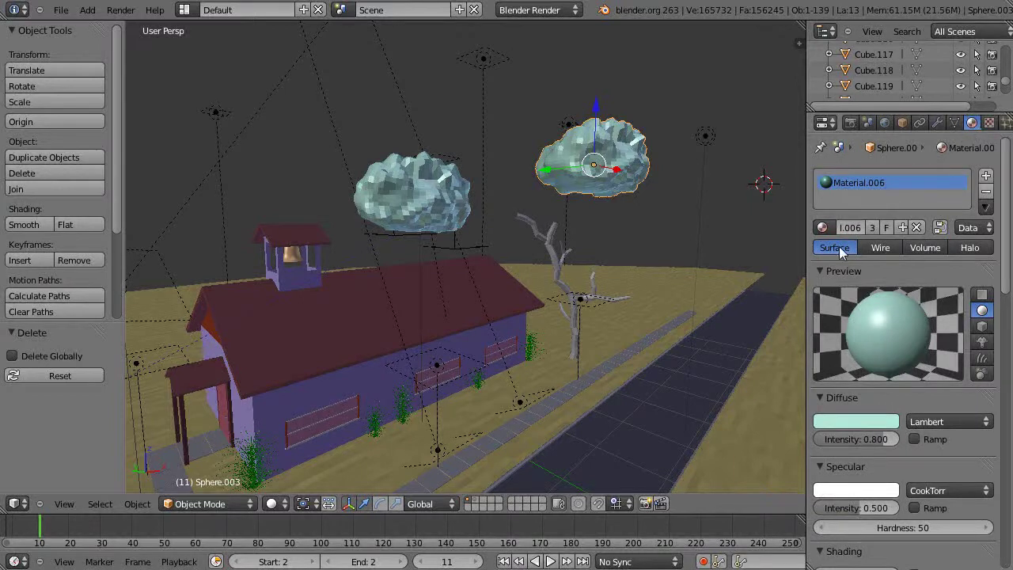
{"action": "left_click", "coordinate": [925, 248]}
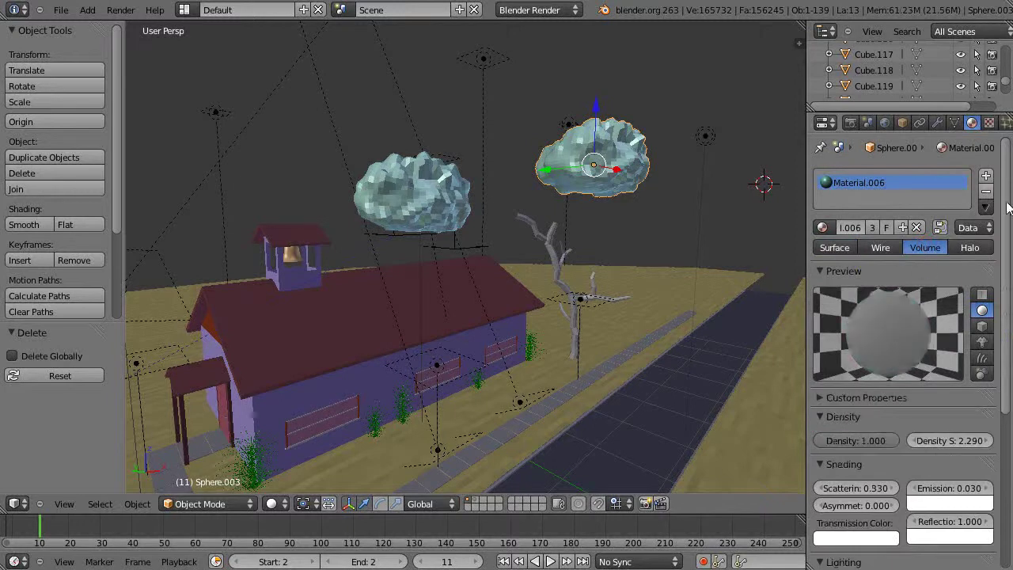
{"action": "left_click_drag", "start_coordinate": [1005, 195], "coordinate": [996, 325]}
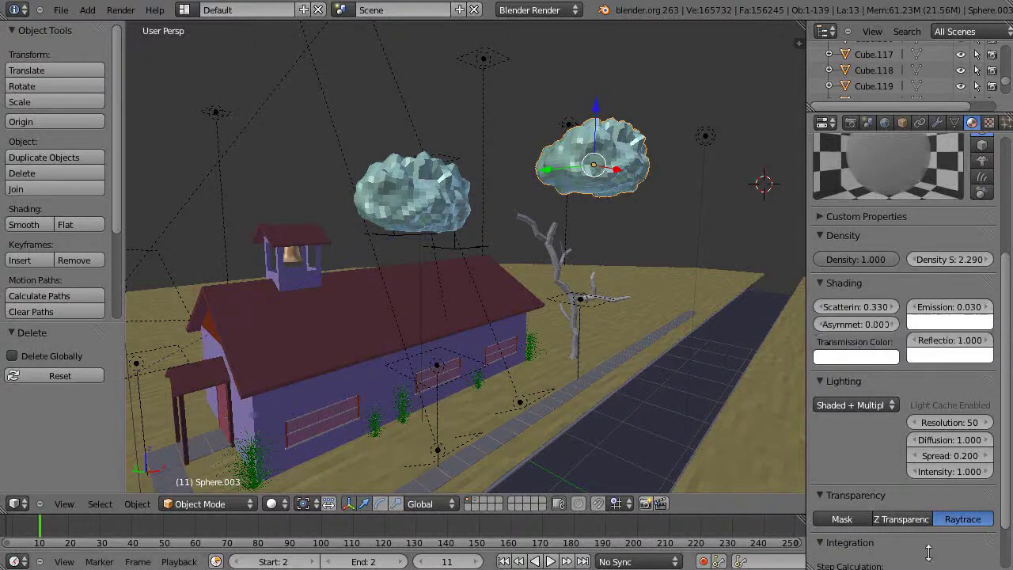
Test-render the clouds with Z Transparency.
{"action": "left_click", "coordinate": [902, 519]}
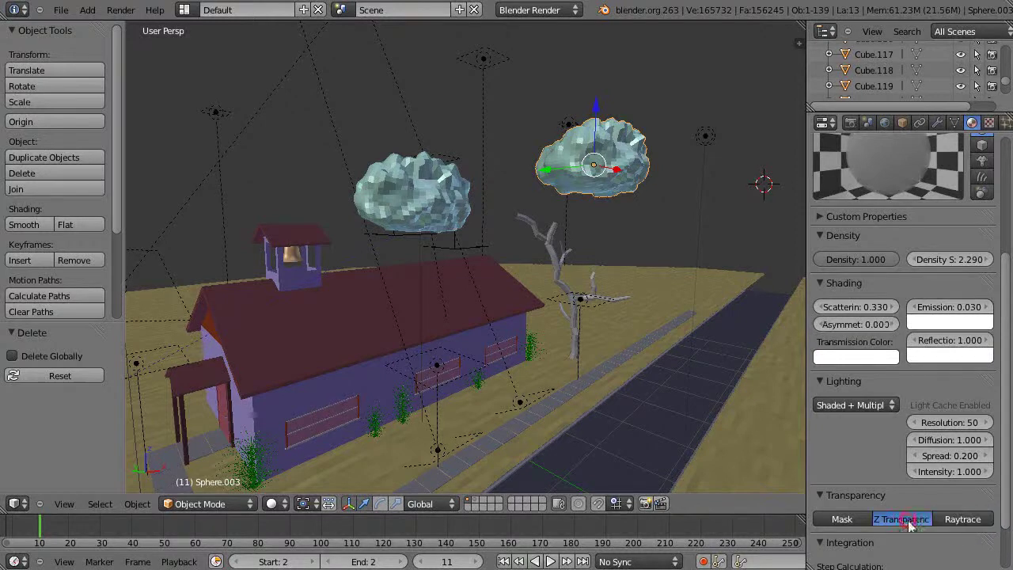
{"action": "key", "text": "F12"}
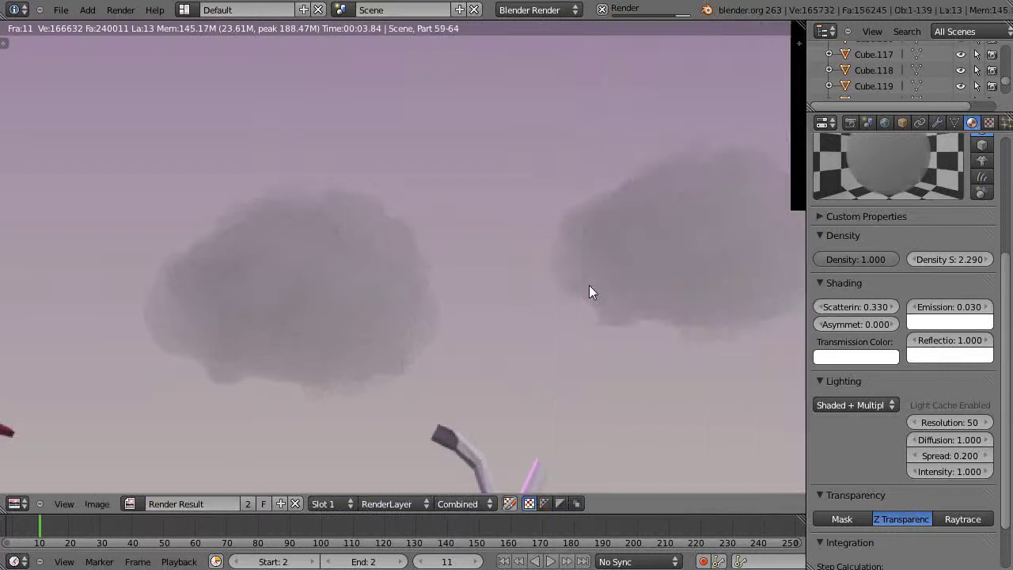
{"action": "scroll", "coordinate": [589, 292], "scroll_direction": "down", "scroll_amount": 4}
{"action": "scroll", "coordinate": [588, 286], "scroll_direction": "up", "scroll_amount": 3}
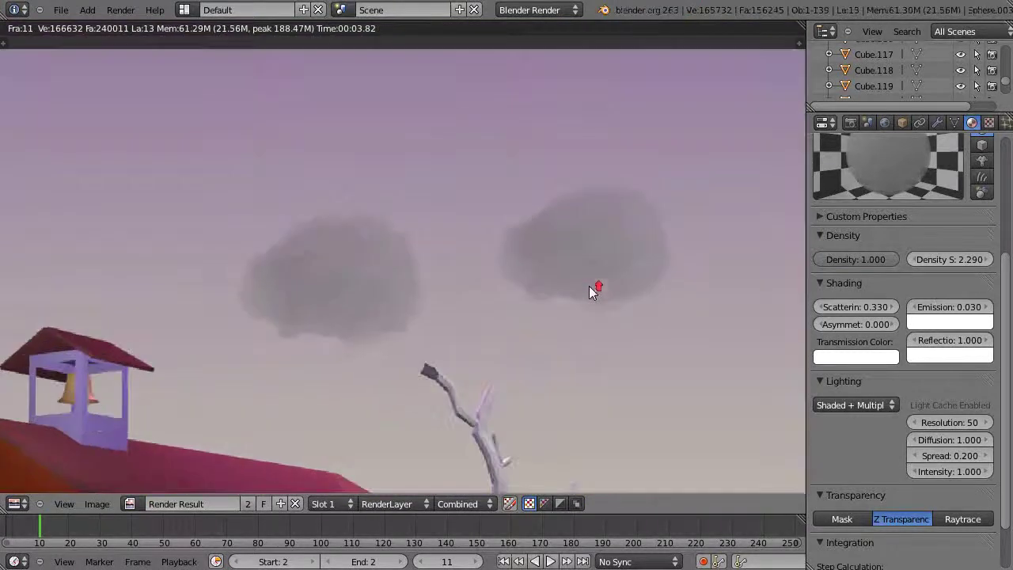
{"action": "key", "text": "Escape"}
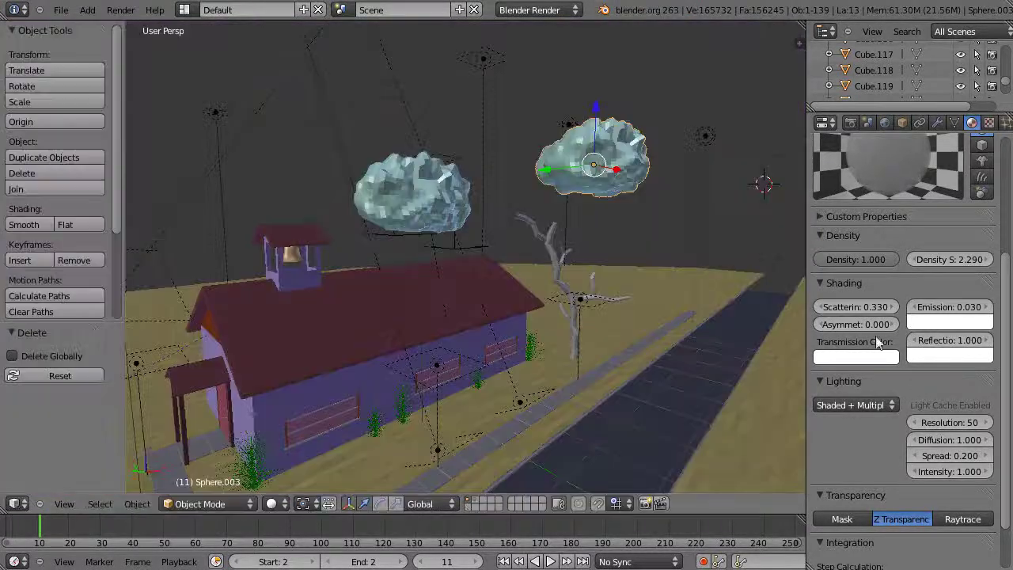
Restore Raytrace transparency and re-render the grey clouds in the lavender sky.
{"action": "left_click", "coordinate": [961, 523]}
{"action": "scroll", "coordinate": [974, 255], "scroll_direction": "up", "scroll_amount": 2}
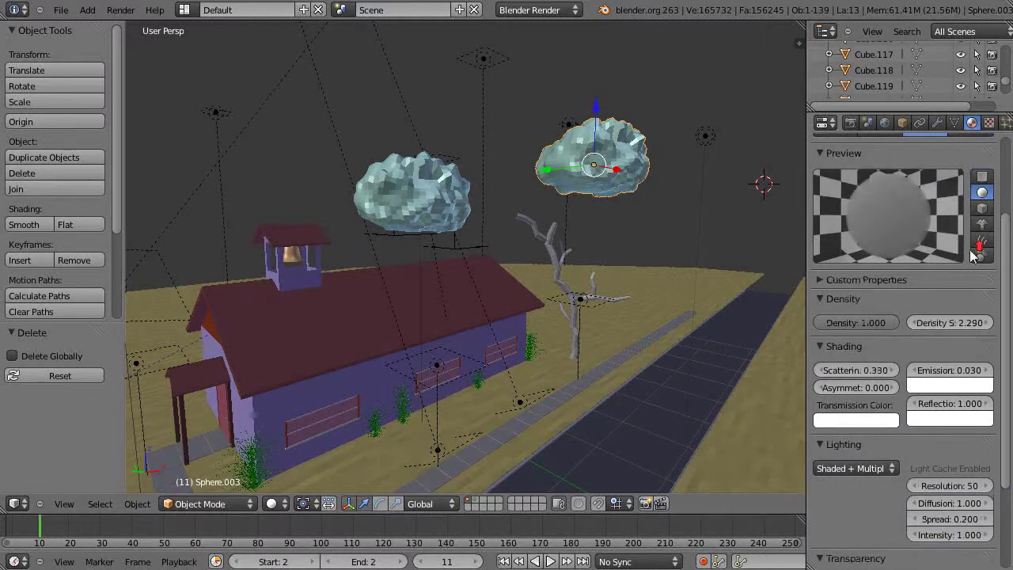
{"action": "key", "text": "F12"}
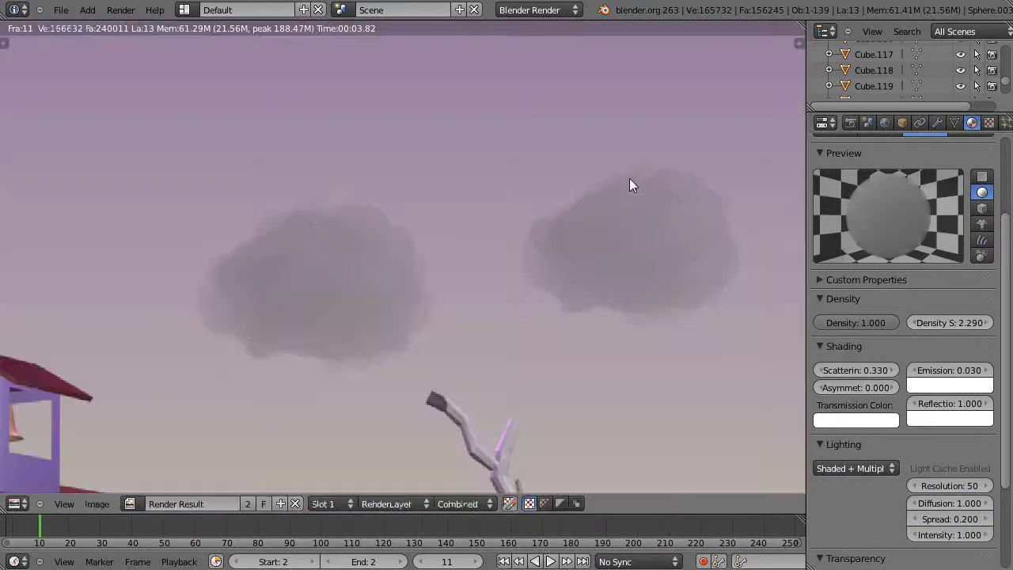
{"action": "key", "text": "F12"}
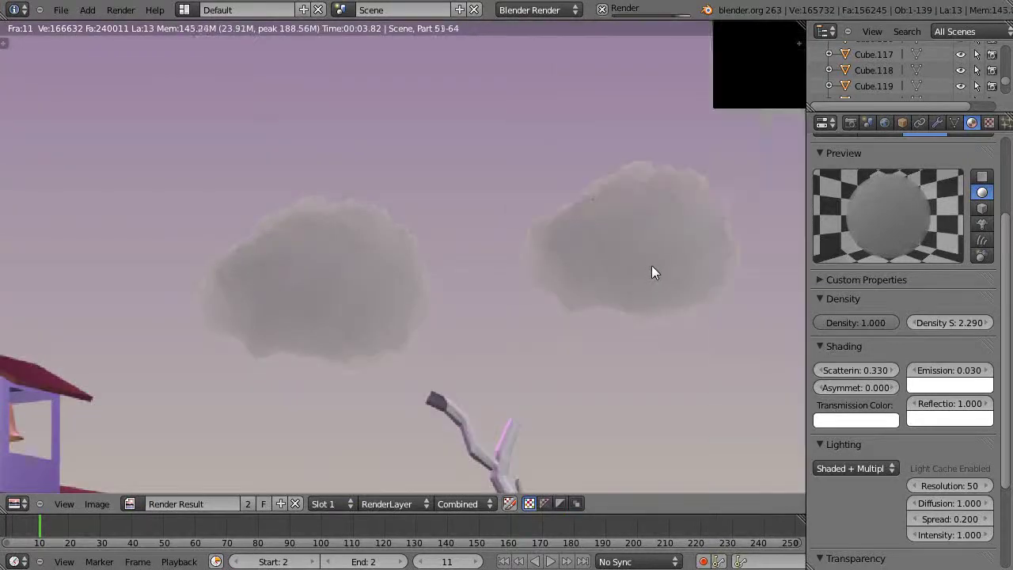
{"action": "scroll", "coordinate": [546, 297], "scroll_direction": "down", "scroll_amount": 3}
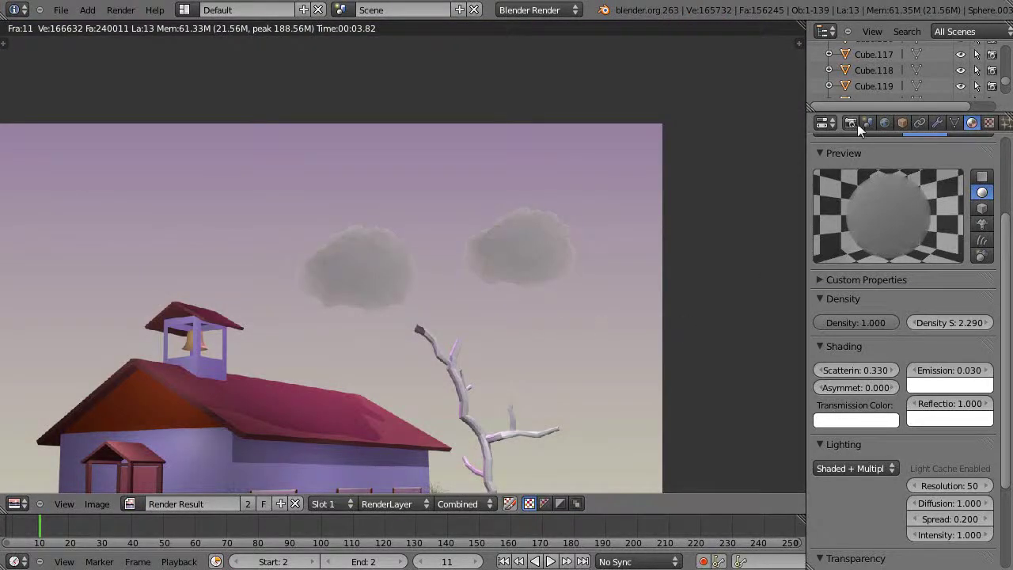
Set the world zenith colour to light teal and render the teal-to-cream sky.
{"action": "left_click", "coordinate": [882, 124]}
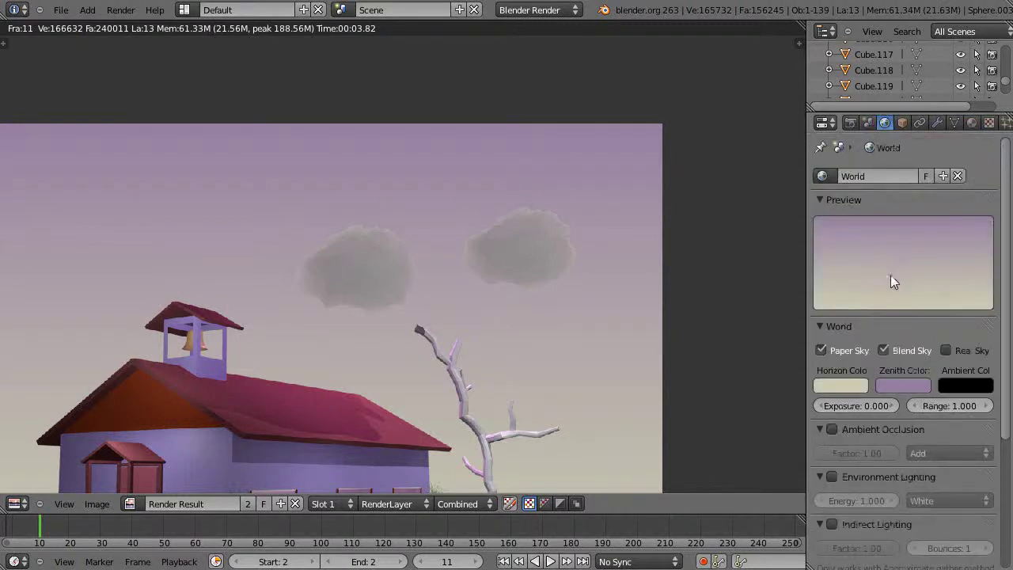
{"action": "left_click", "coordinate": [902, 388]}
{"action": "left_click_drag", "start_coordinate": [855, 240], "coordinate": [849, 196]}
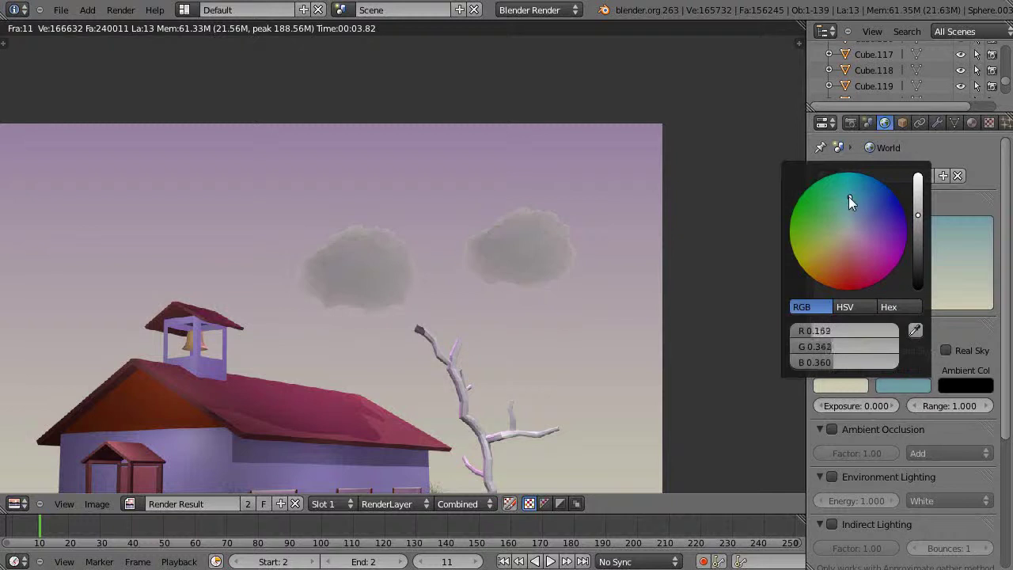
{"action": "left_click", "coordinate": [543, 286]}
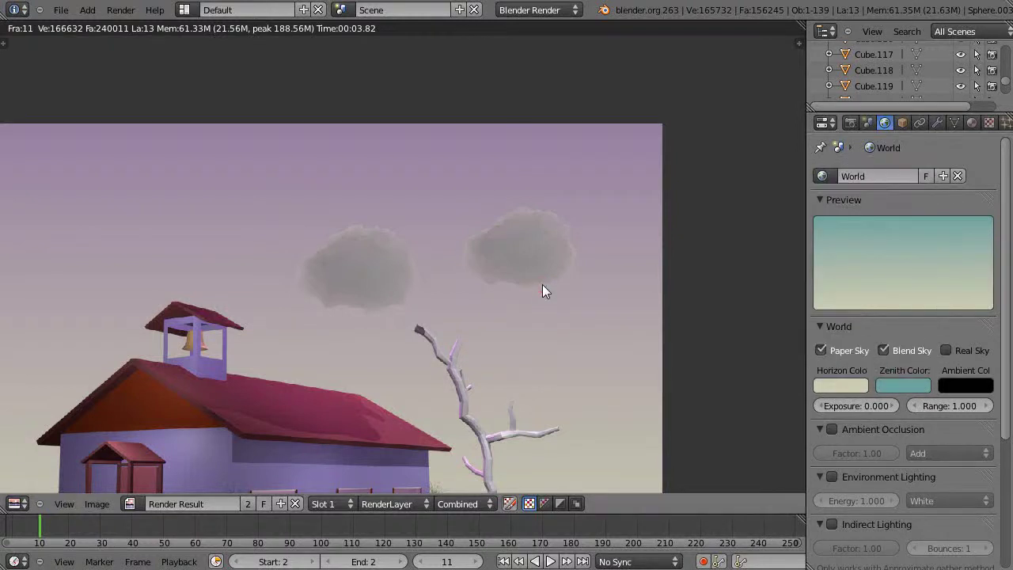
{"action": "key", "text": "F12"}
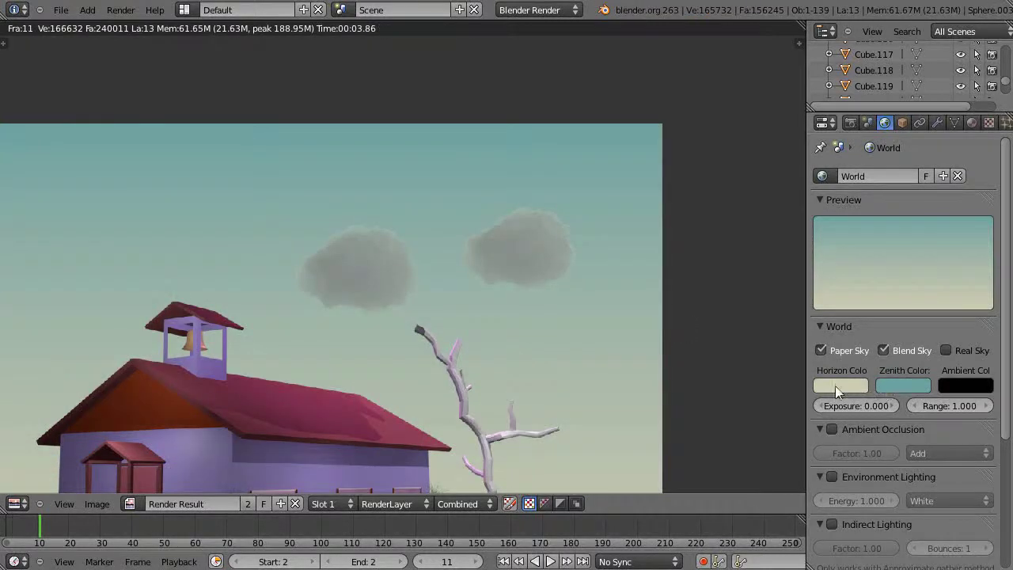
Turn off Blend Sky, set the horizon colour to very dark purple, and render.
{"action": "left_click", "coordinate": [883, 350]}
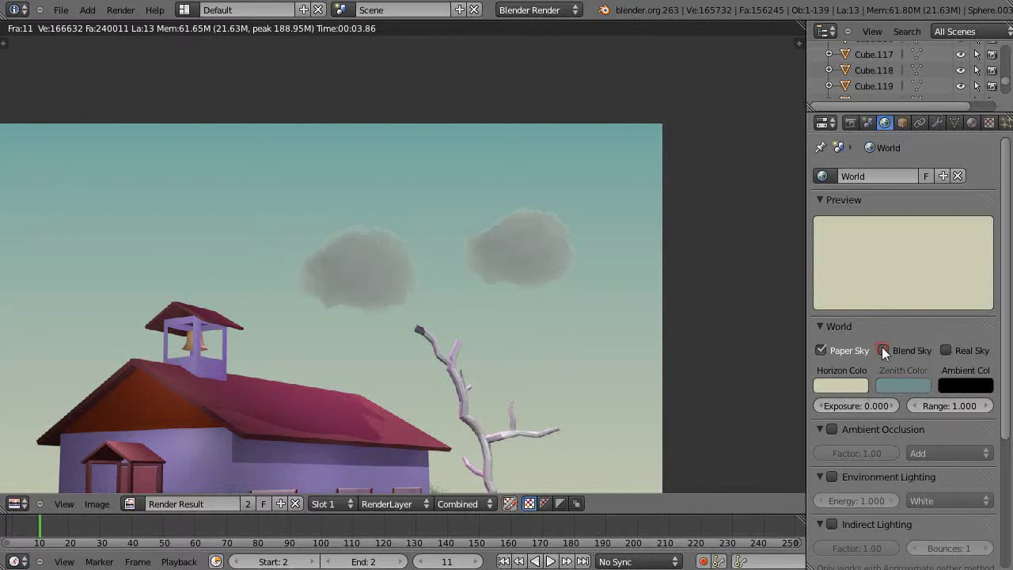
{"action": "left_click", "coordinate": [858, 386]}
{"action": "left_click_drag", "start_coordinate": [804, 252], "coordinate": [845, 234]}
{"action": "left_click_drag", "start_coordinate": [857, 194], "coordinate": [853, 259]}
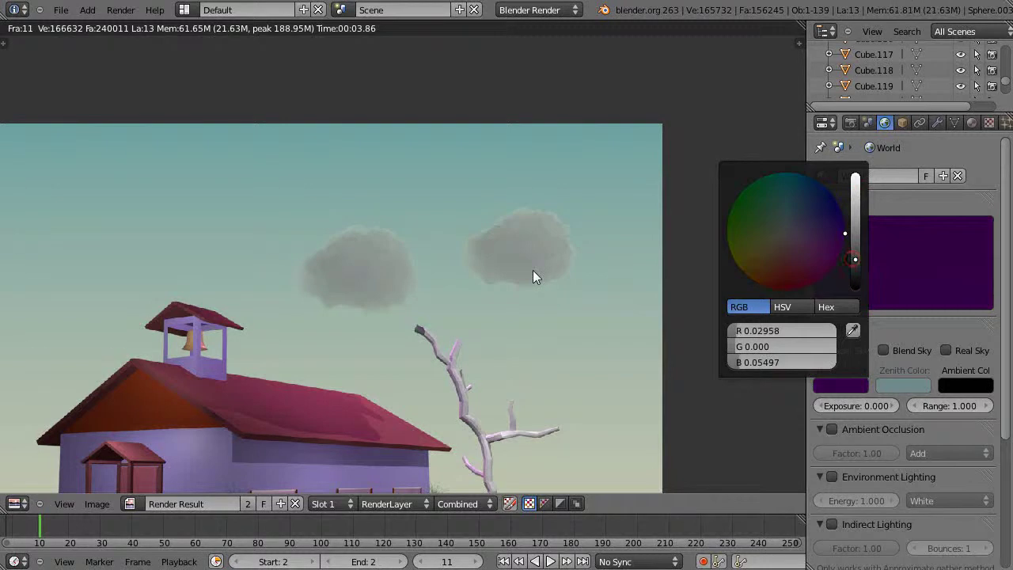
{"action": "key", "text": "F12"}
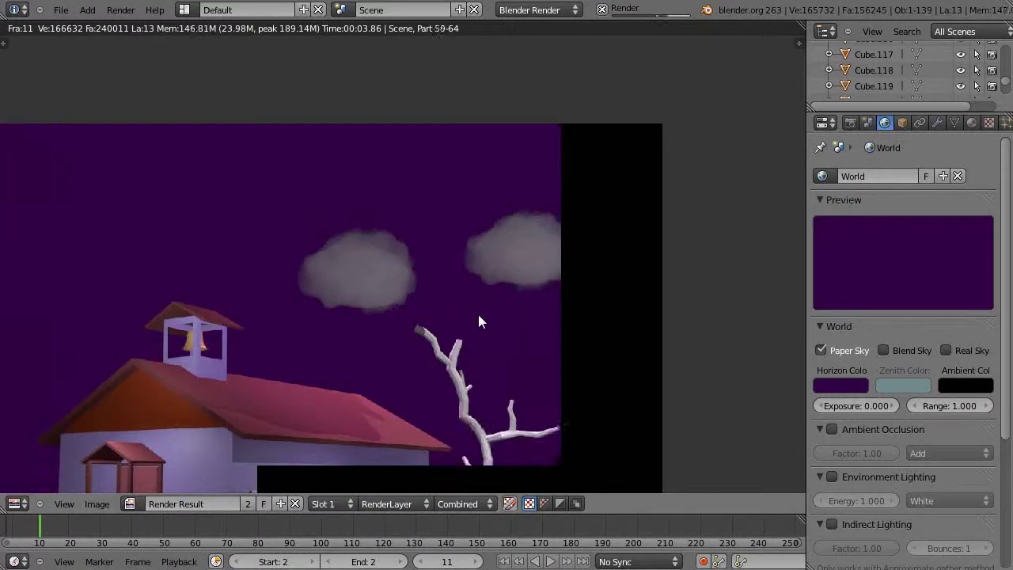
{"action": "scroll", "coordinate": [510, 294], "scroll_direction": "up", "scroll_amount": 5}
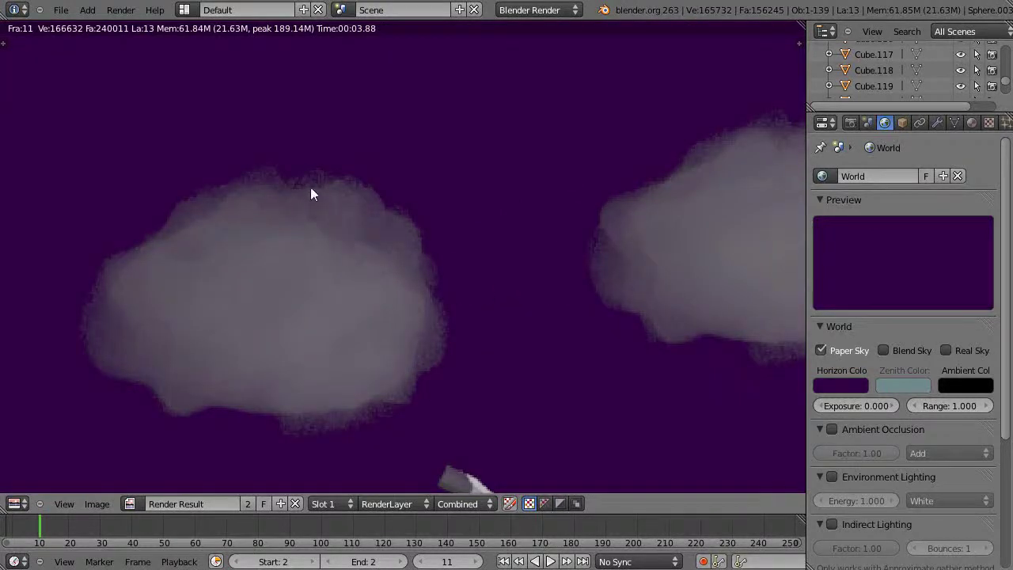
{"action": "scroll", "coordinate": [357, 329], "scroll_direction": "down", "scroll_amount": 4}
{"action": "scroll", "coordinate": [380, 352], "scroll_direction": "up", "scroll_amount": 3}
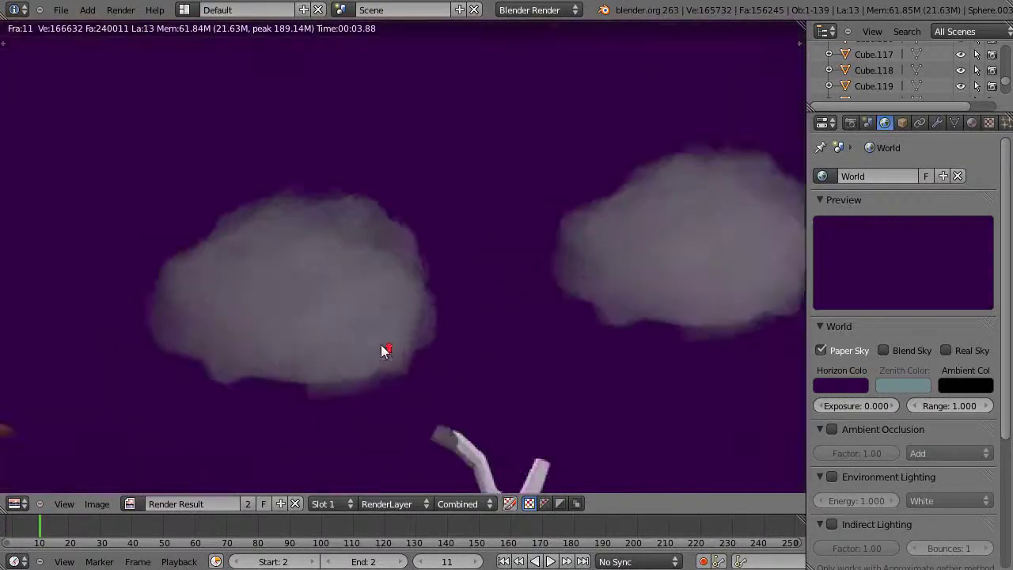
{"action": "scroll", "coordinate": [381, 344], "scroll_direction": "down", "scroll_amount": 5}
{"action": "scroll", "coordinate": [413, 344], "scroll_direction": "up", "scroll_amount": 4}
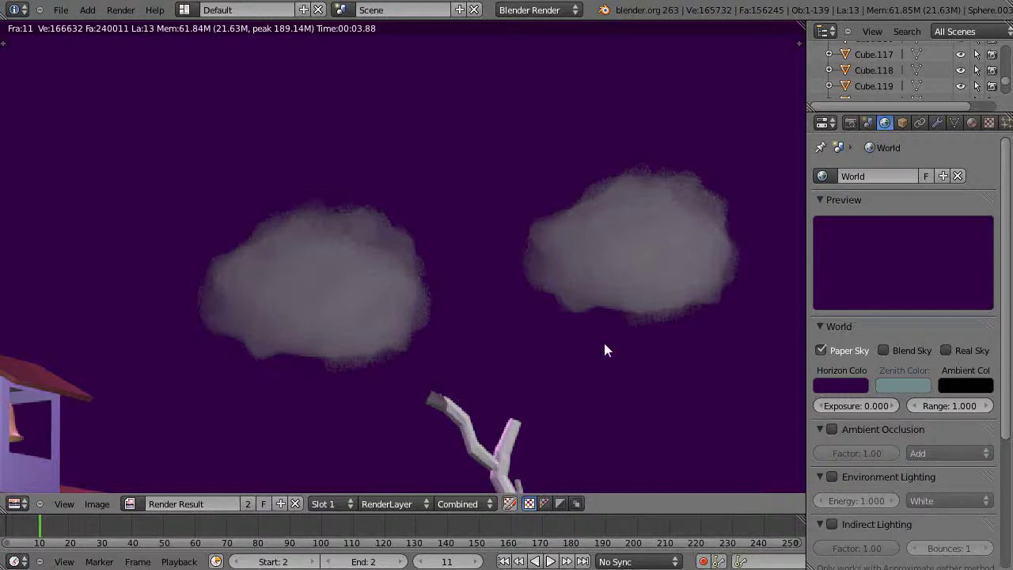
{"action": "scroll", "coordinate": [571, 309], "scroll_direction": "down", "scroll_amount": 5}
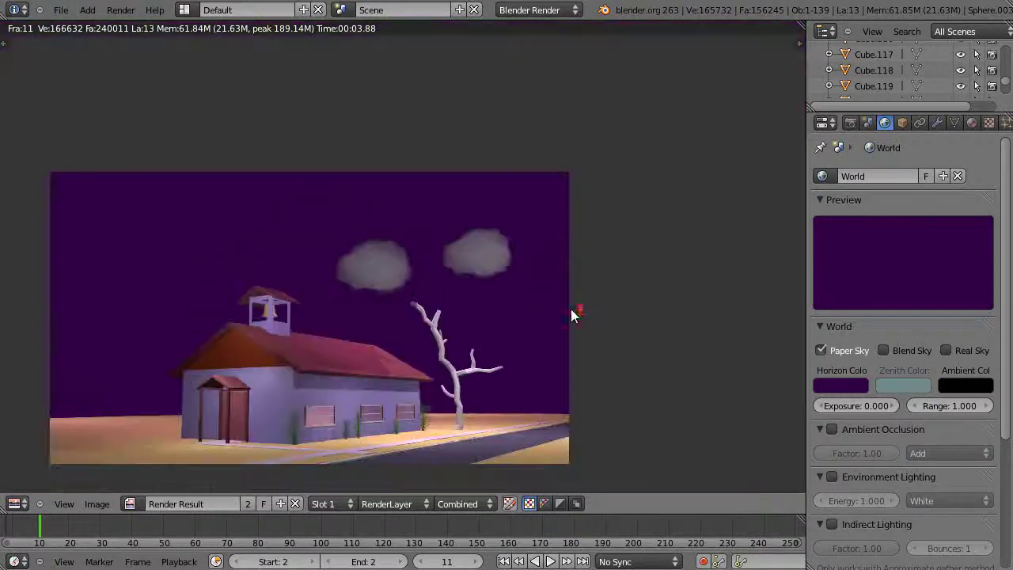
{"action": "scroll", "coordinate": [568, 309], "scroll_direction": "up", "scroll_amount": 3}
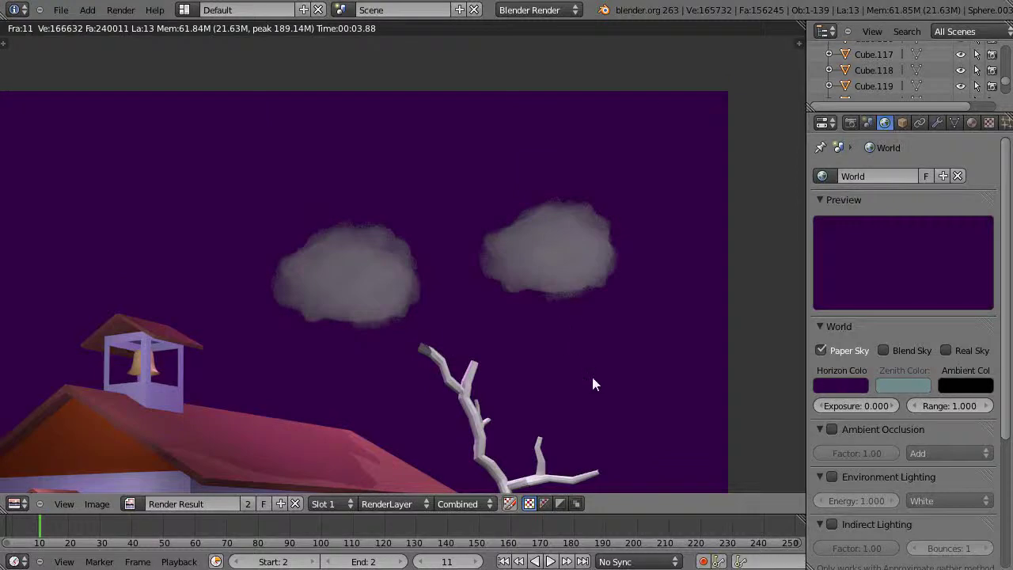